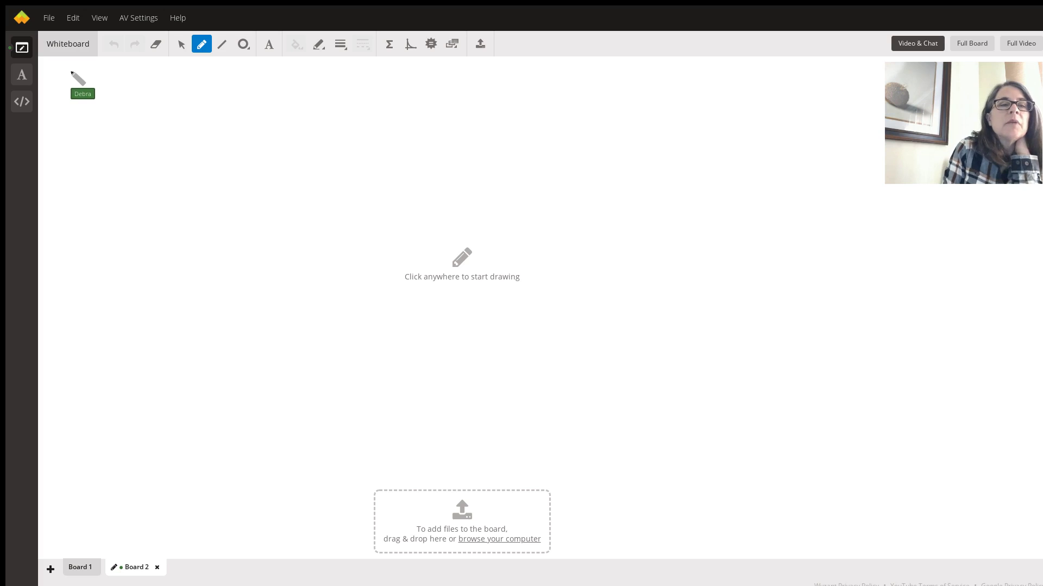
Handwrite 'SRS: yes, assume' at the top left, then begin the '4000B' label underneath.
mouse_move(73, 69)
mouse_down()
mouse_move(57, 83)
mouse_move(104, 89)
mouse_up()
click(138, 77)
click(141, 90)
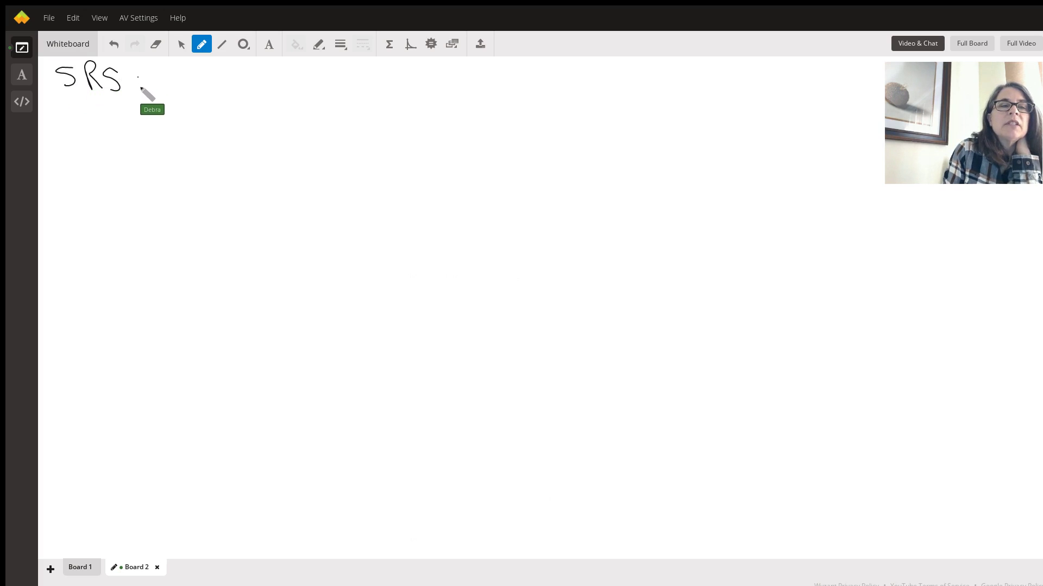
drag(177, 76, 187, 91)
mouse_move(194, 74)
mouse_down()
mouse_move(188, 112)
mouse_move(212, 92)
mouse_move(244, 101)
mouse_move(280, 88)
mouse_move(395, 88)
mouse_up()
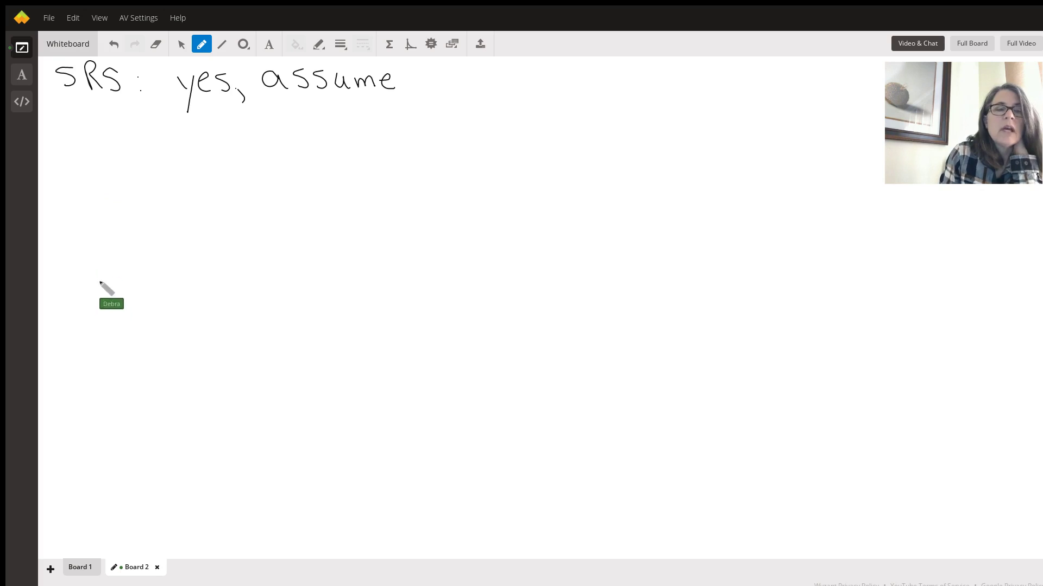
mouse_move(70, 129)
mouse_down()
mouse_move(80, 158)
mouse_move(90, 137)
mouse_move(131, 136)
mouse_up()
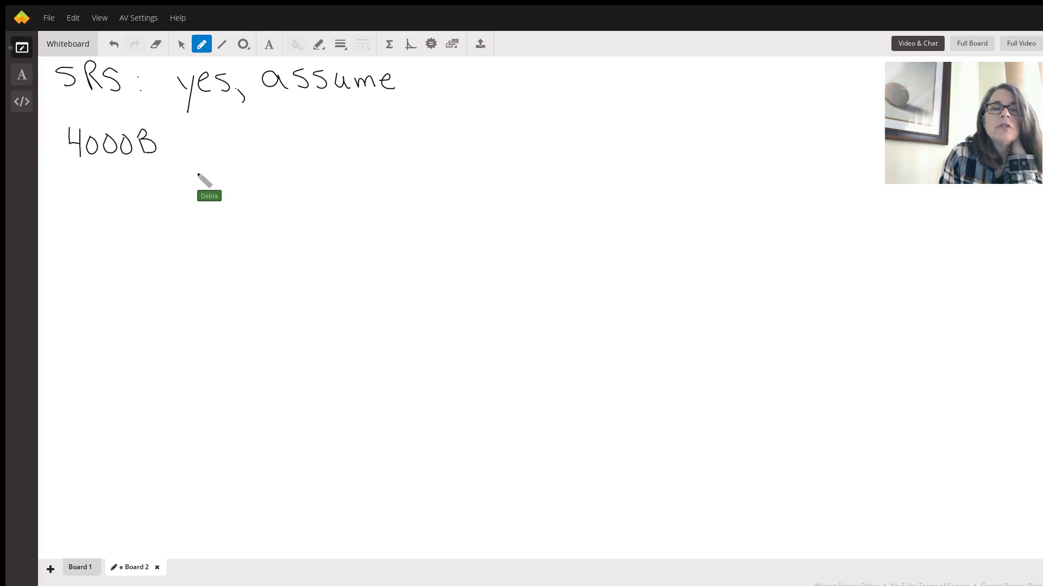
Sketch a bar-chart histogram beside 4000BC and write 'approx normal' next to it.
drag(197, 174, 348, 175)
mouse_move(220, 157)
mouse_down()
mouse_move(220, 173)
mouse_move(228, 158)
mouse_move(235, 175)
mouse_move(335, 172)
mouse_up()
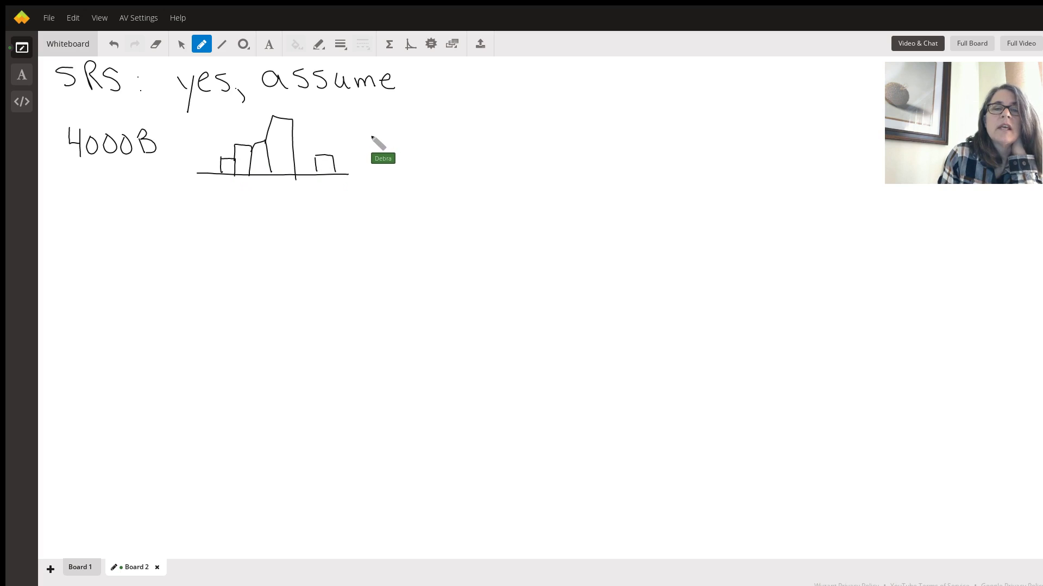
mouse_move(371, 134)
mouse_down()
mouse_move(472, 126)
mouse_move(548, 141)
mouse_move(562, 118)
mouse_up()
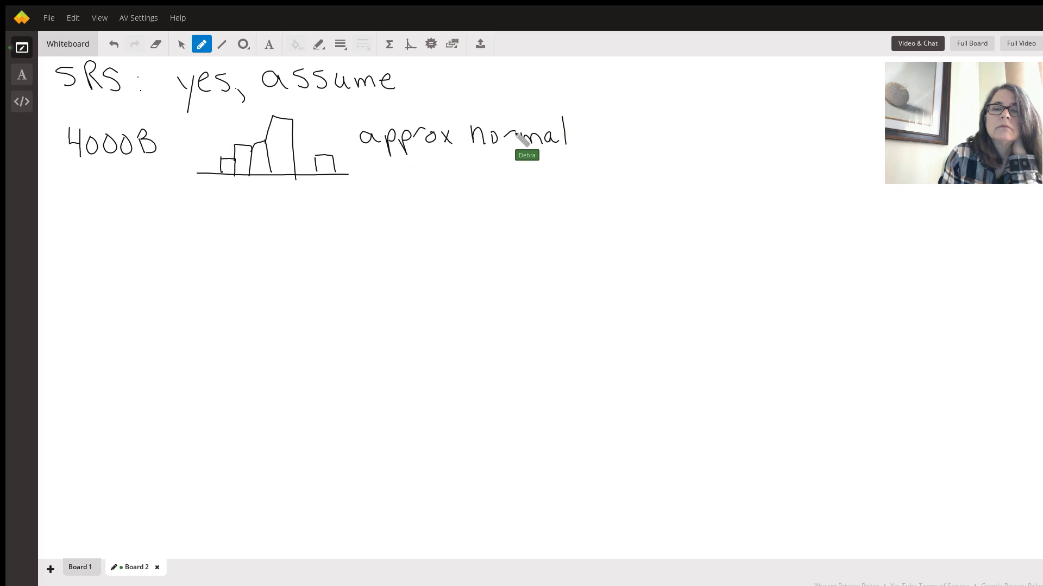
drag(505, 142, 506, 131)
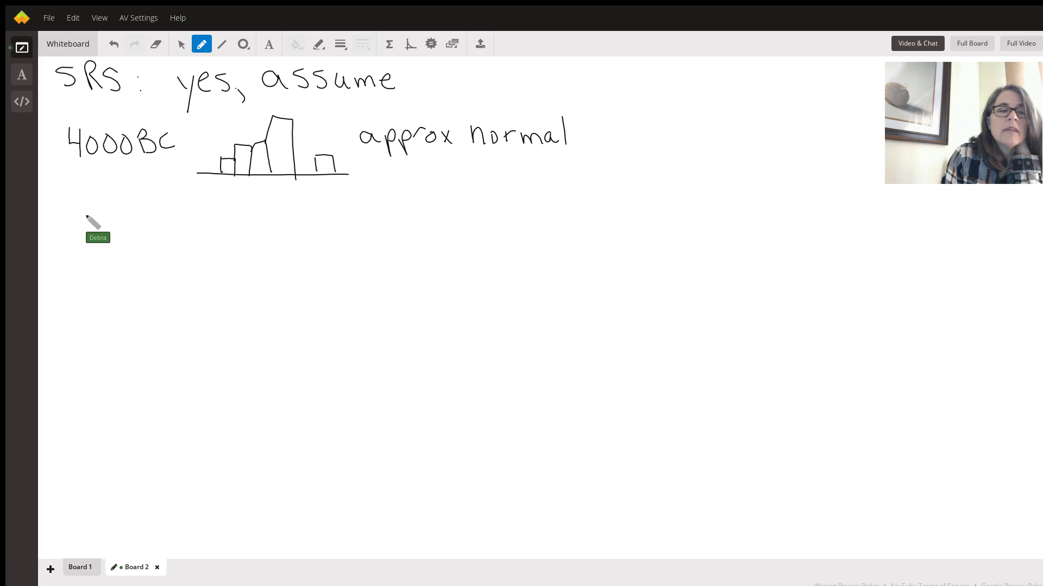
Label '150 AD' below, sketch its histogram and start 'approx normal' beside it.
mouse_move(77, 213)
mouse_down()
mouse_move(81, 234)
mouse_move(111, 211)
mouse_move(153, 216)
mouse_move(155, 230)
mouse_up()
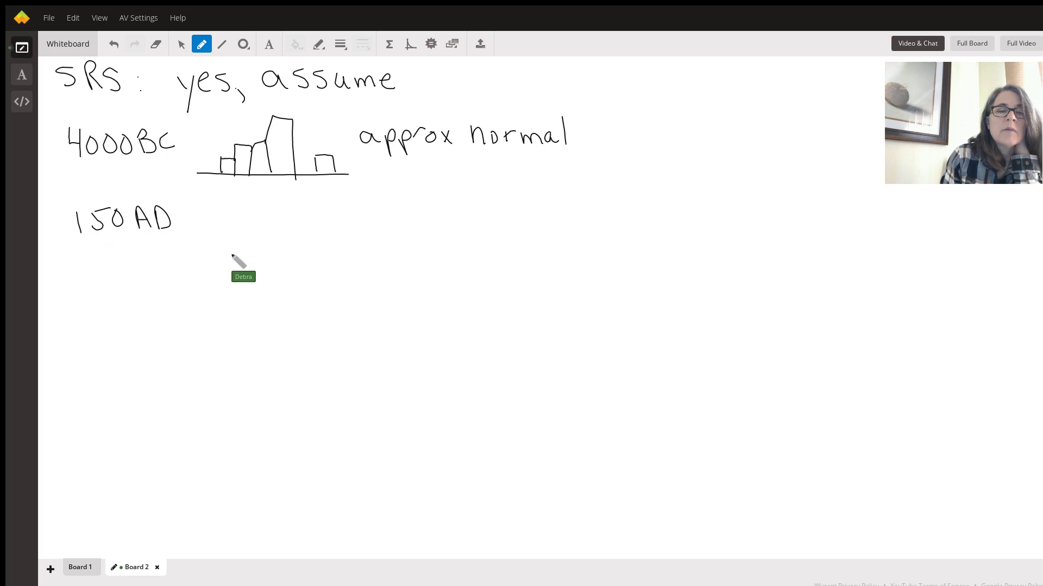
drag(199, 269, 409, 281)
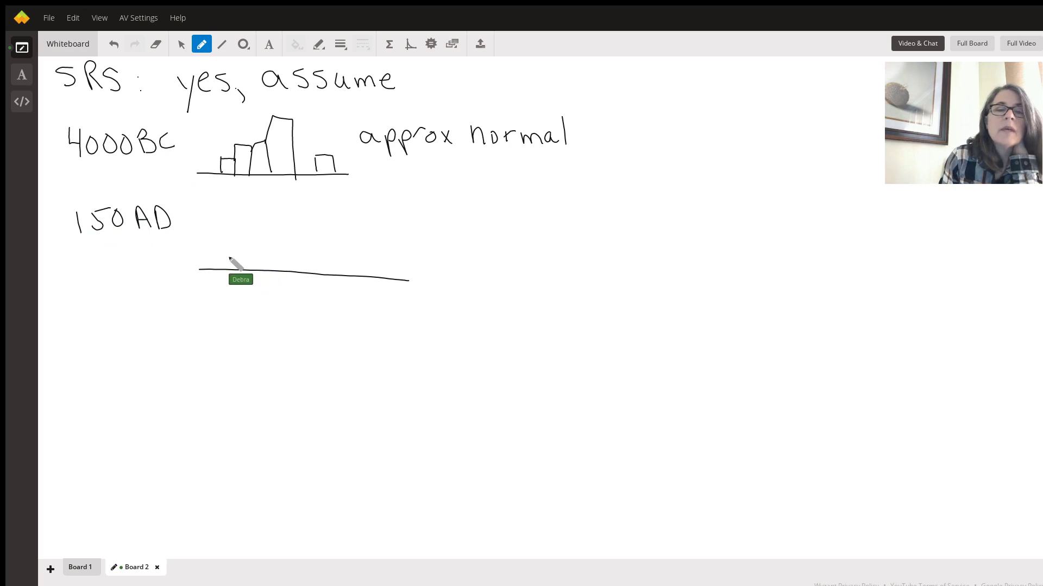
mouse_move(216, 266)
mouse_down()
mouse_move(269, 259)
mouse_move(267, 246)
mouse_move(286, 245)
mouse_move(341, 278)
mouse_up()
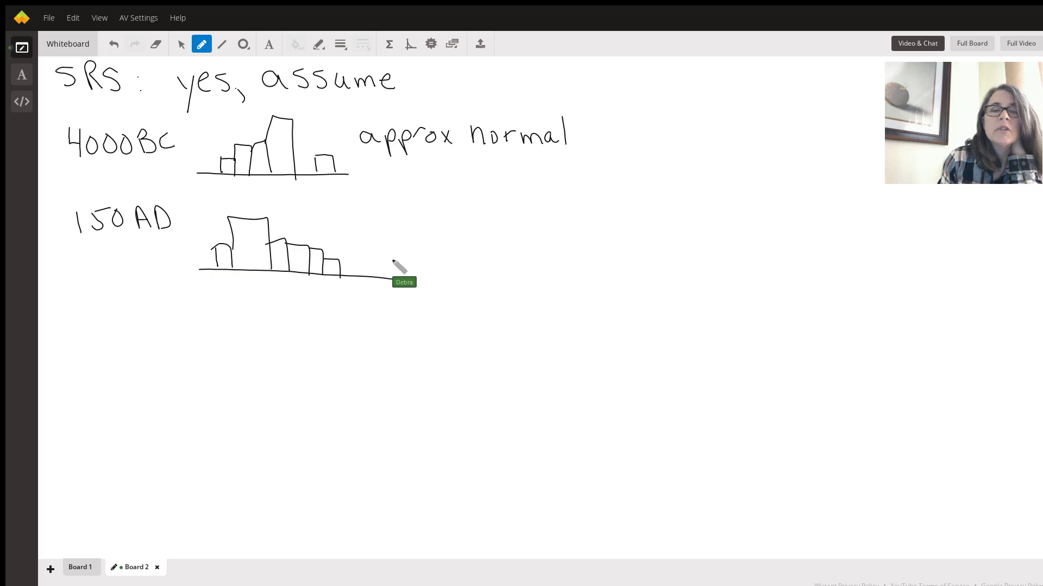
mouse_move(429, 241)
mouse_down()
mouse_move(496, 233)
mouse_move(550, 248)
mouse_move(577, 233)
mouse_move(608, 241)
mouse_move(613, 223)
mouse_move(618, 252)
mouse_up()
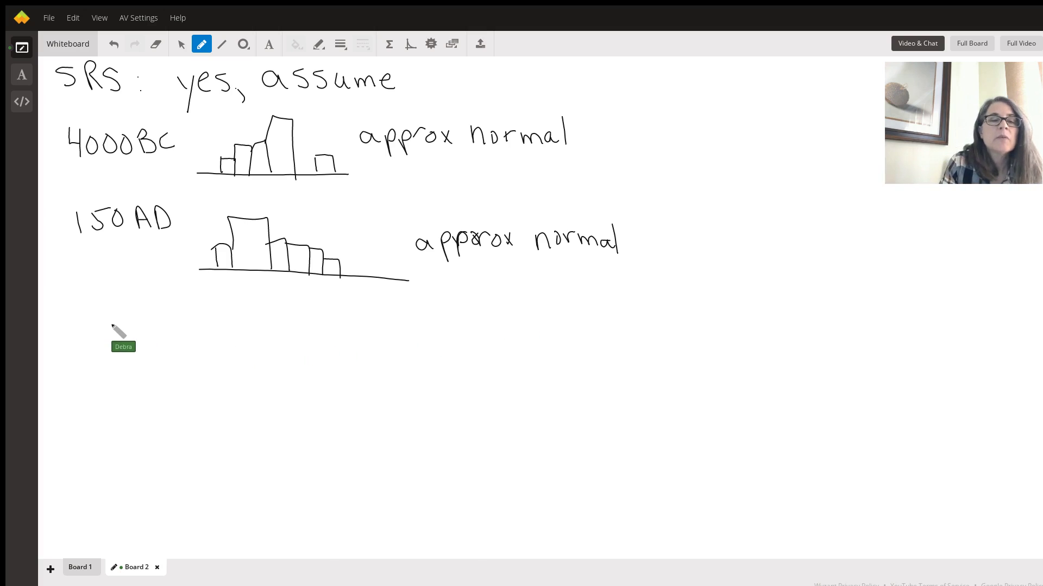
Write the independence check 'assume both ≥ 120 people' beneath the histograms.
mouse_move(78, 314)
mouse_down()
mouse_move(119, 328)
mouse_move(115, 315)
mouse_move(134, 334)
mouse_move(174, 316)
mouse_move(231, 328)
mouse_up()
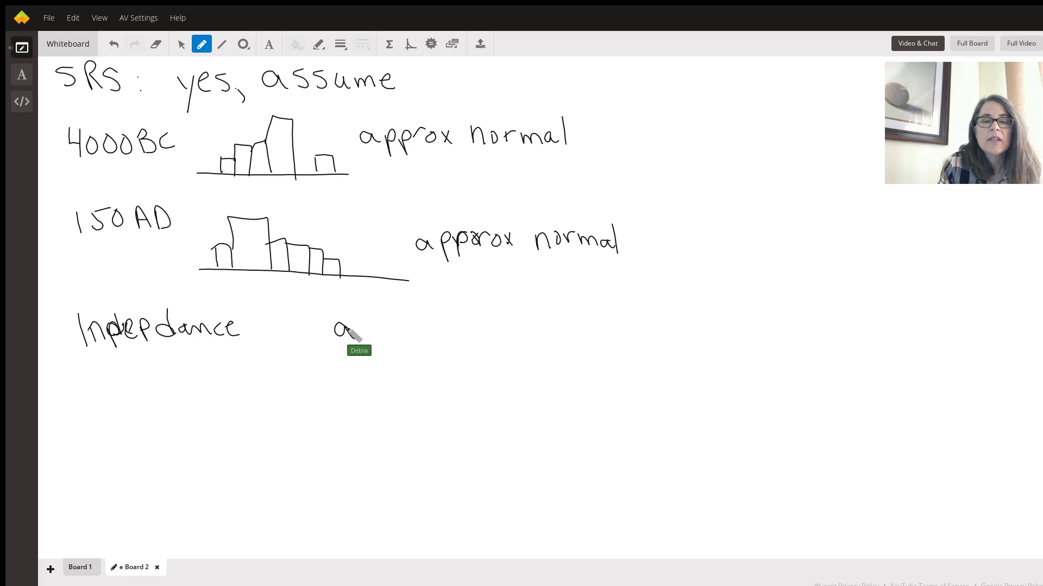
mouse_move(347, 327)
mouse_down()
mouse_move(477, 317)
mouse_move(517, 319)
mouse_move(534, 335)
mouse_move(621, 321)
mouse_move(618, 333)
mouse_move(658, 315)
mouse_move(733, 326)
mouse_move(738, 313)
mouse_move(766, 331)
mouse_up()
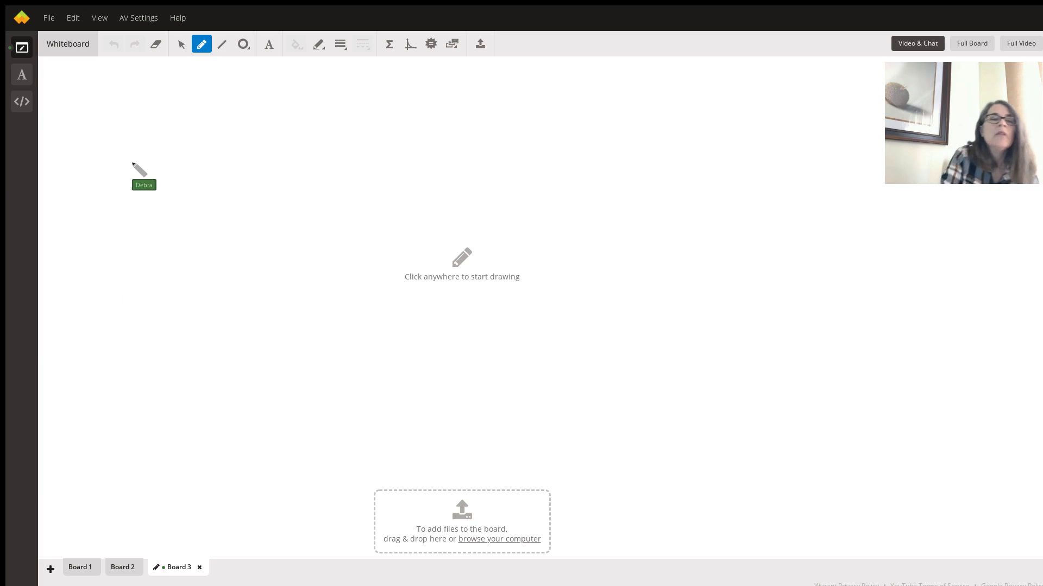
Handwrite 'X₁ = 4000 BC', 'X₂ = 150 AD' and 'CI =' down the left of Board 3.
drag(79, 86, 97, 110)
mouse_move(99, 85)
mouse_down()
mouse_move(82, 110)
mouse_move(106, 120)
mouse_move(135, 93)
mouse_move(175, 101)
mouse_up()
mouse_move(173, 84)
mouse_down()
mouse_move(173, 115)
mouse_move(206, 89)
mouse_up()
mouse_move(223, 88)
mouse_down()
mouse_move(258, 108)
mouse_move(287, 88)
mouse_up()
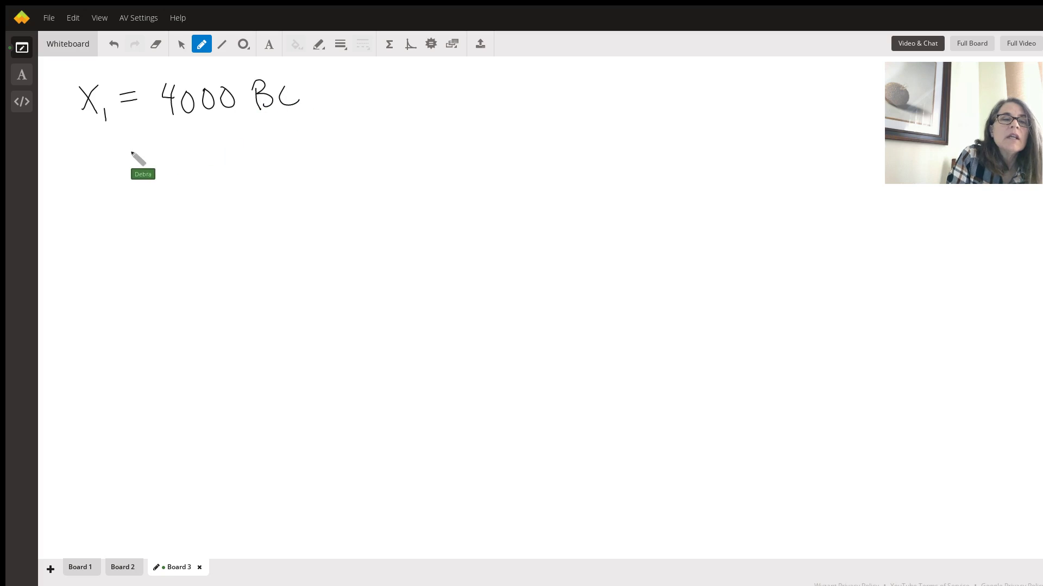
drag(80, 150, 100, 176)
mouse_move(99, 145)
mouse_down()
mouse_move(85, 171)
mouse_move(115, 182)
mouse_move(147, 153)
mouse_up()
mouse_move(135, 159)
mouse_down()
mouse_move(184, 169)
mouse_move(206, 144)
mouse_move(270, 165)
mouse_up()
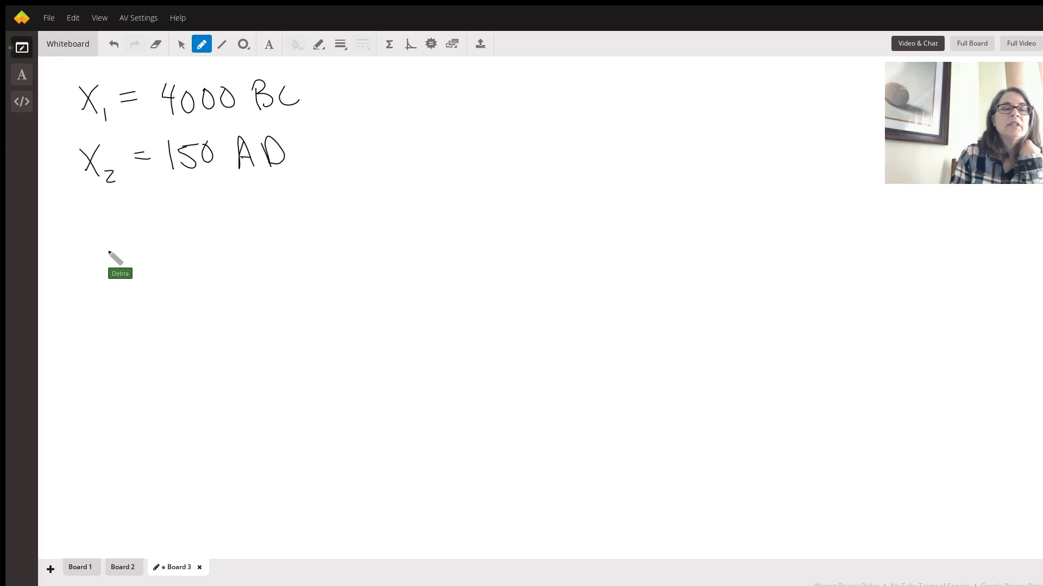
mouse_move(72, 228)
mouse_down()
mouse_move(74, 256)
mouse_move(87, 254)
mouse_move(100, 229)
mouse_up()
mouse_move(81, 254)
mouse_down()
mouse_move(82, 233)
mouse_move(133, 246)
mouse_up()
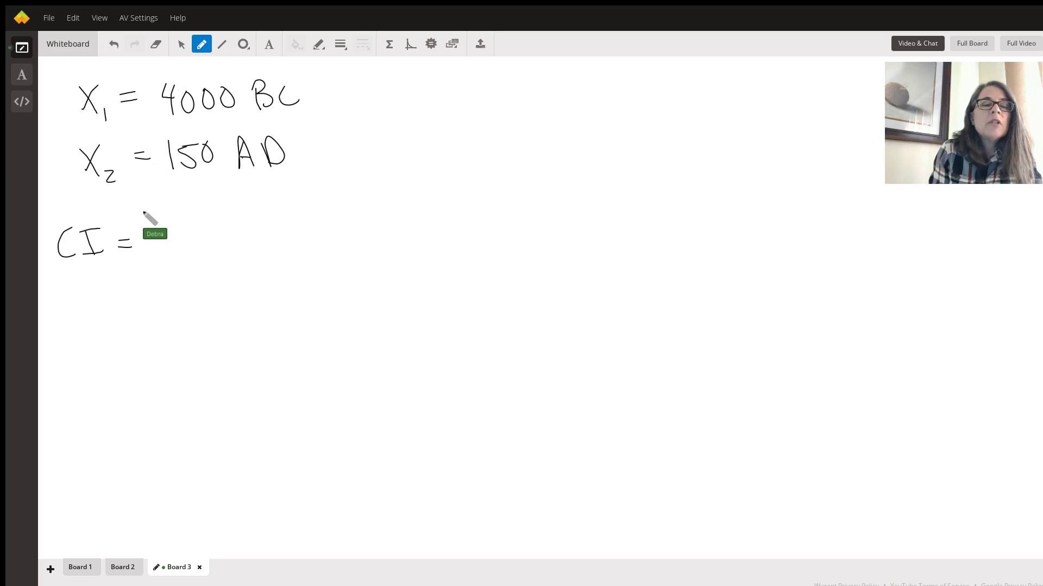
After 'CI =', write (128.7 − 133.3) ± 1.796.
drag(145, 206, 150, 264)
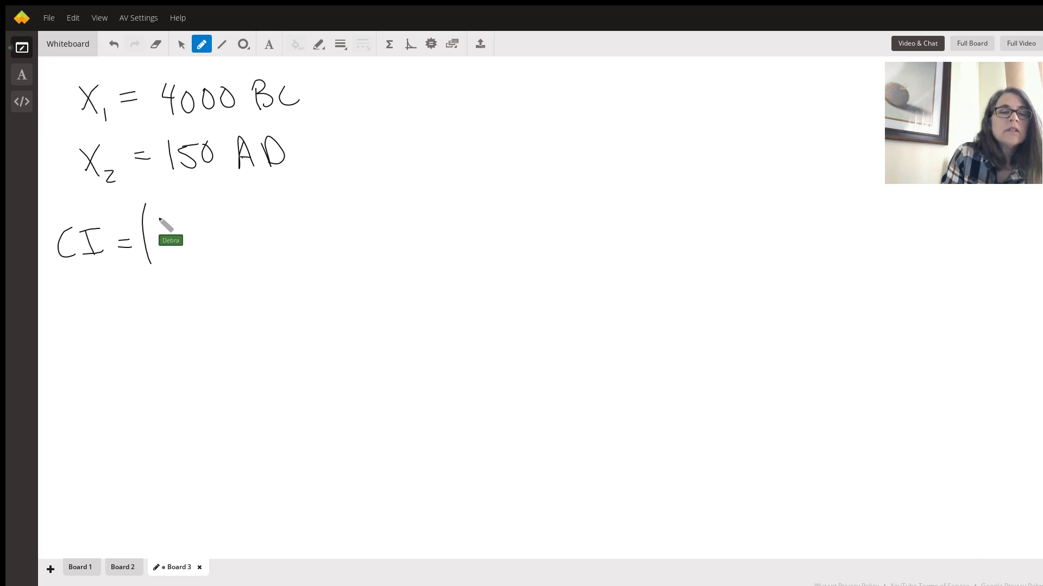
mouse_move(153, 223)
mouse_down()
mouse_move(154, 245)
mouse_move(175, 244)
mouse_move(188, 223)
mouse_move(214, 246)
mouse_move(293, 239)
mouse_up()
click(200, 238)
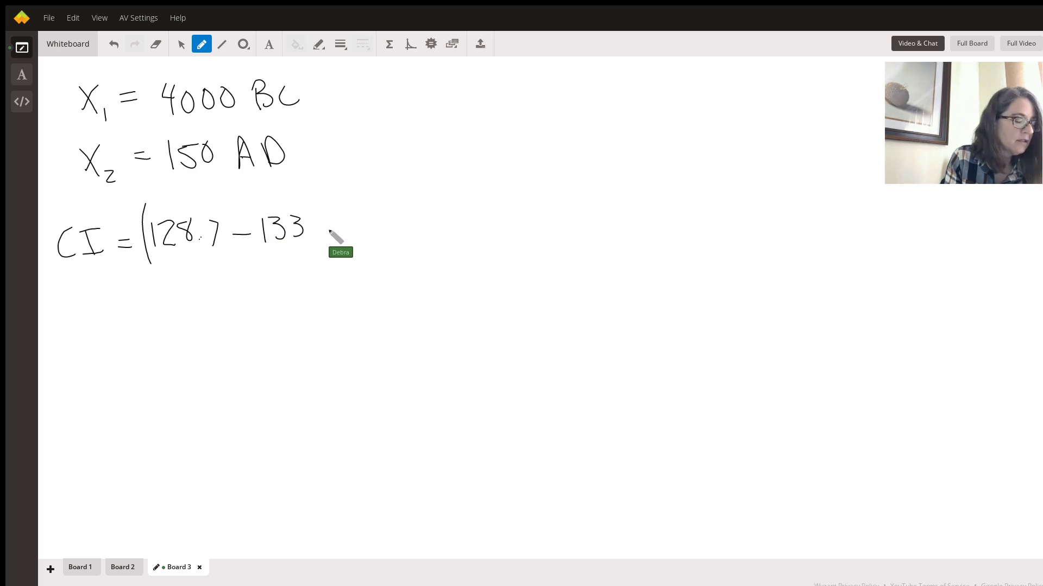
click(312, 239)
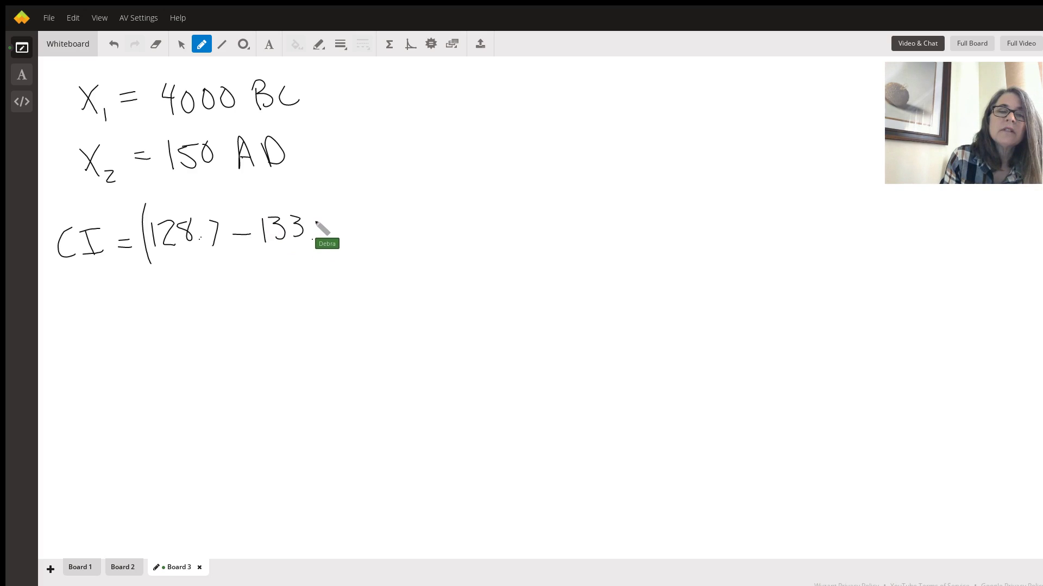
drag(317, 217, 314, 242)
drag(318, 202, 324, 259)
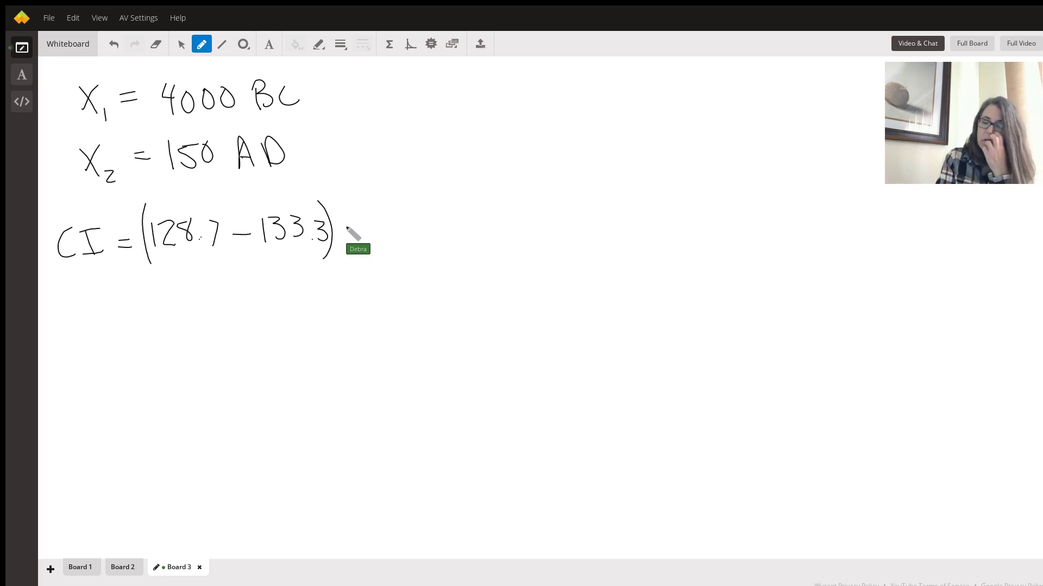
mouse_move(341, 217)
mouse_down()
mouse_move(348, 222)
mouse_move(337, 234)
mouse_up()
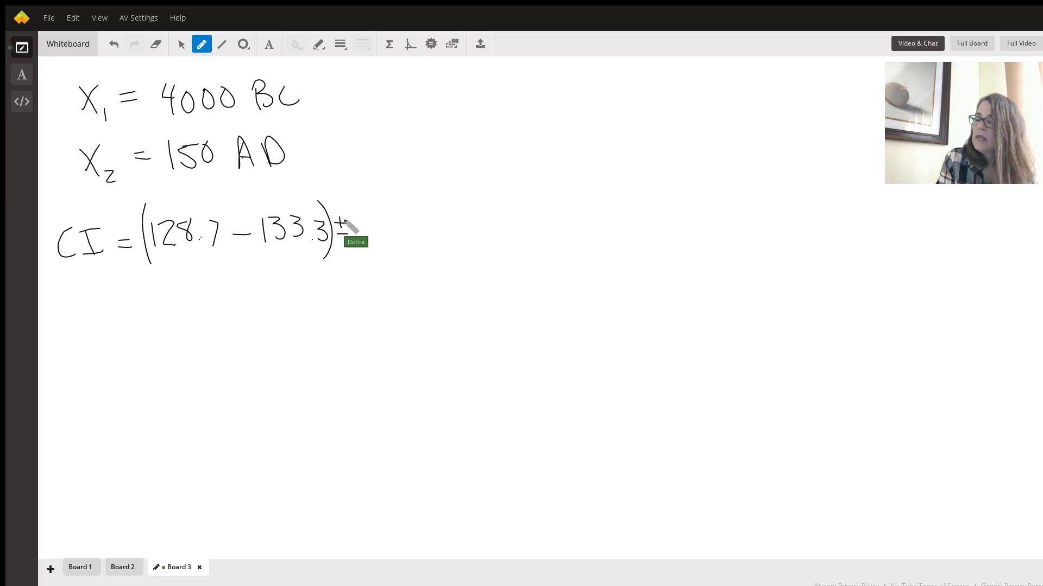
mouse_move(357, 210)
mouse_down()
mouse_move(358, 235)
mouse_move(387, 233)
mouse_up()
click(367, 232)
drag(401, 213, 398, 223)
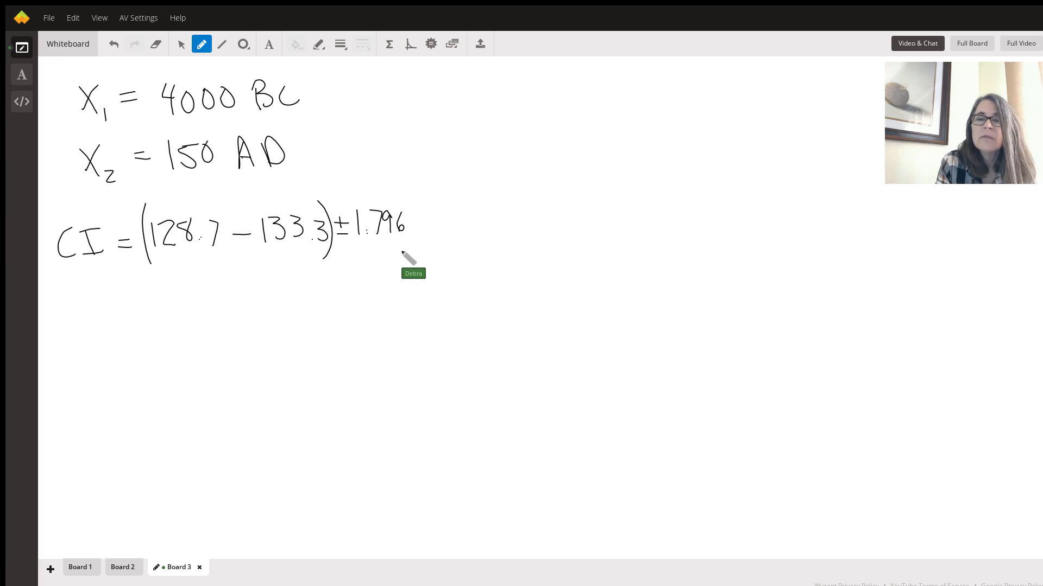
Add the standard error √(4.63²/12 + 5.015²/12) after the critical value.
drag(401, 251, 589, 177)
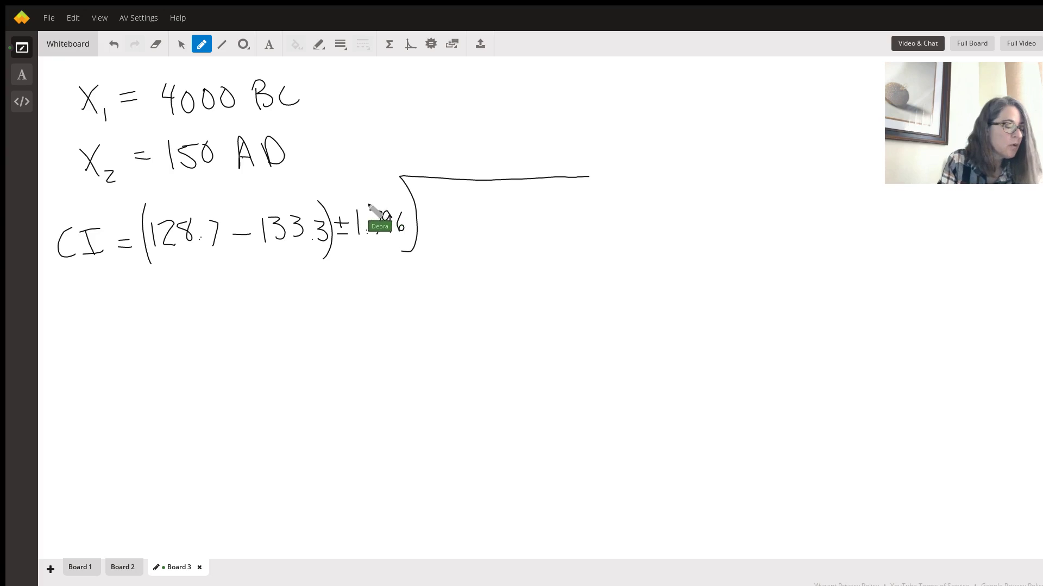
mouse_move(429, 188)
mouse_down()
mouse_move(464, 191)
mouse_move(455, 186)
mouse_move(480, 197)
mouse_up()
click(437, 205)
mouse_move(426, 218)
mouse_down()
mouse_move(488, 218)
mouse_move(436, 247)
mouse_move(457, 247)
mouse_move(505, 214)
mouse_up()
drag(496, 209, 495, 223)
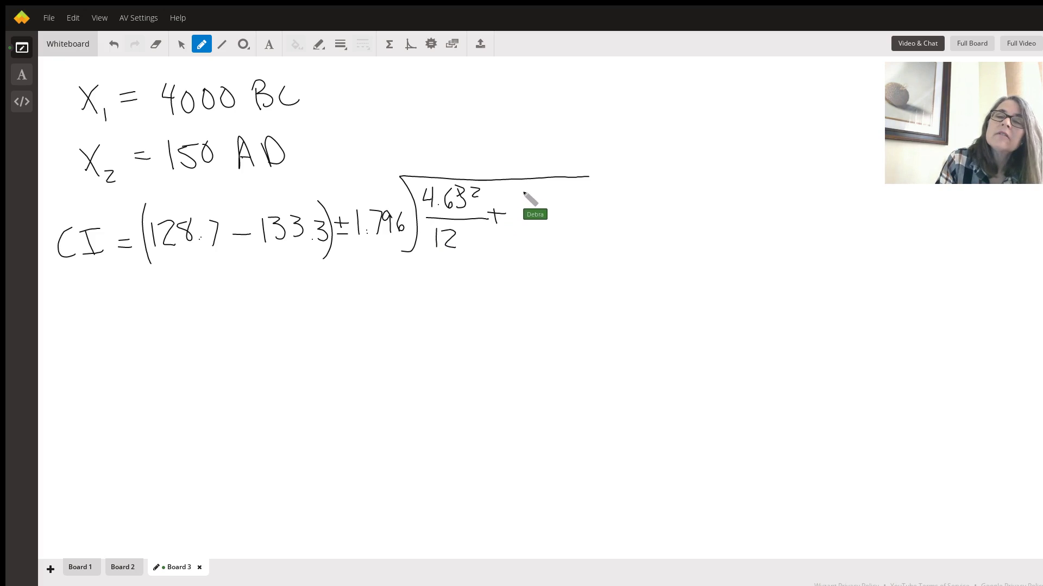
drag(524, 188, 521, 208)
mouse_move(524, 188)
mouse_down()
mouse_move(556, 191)
mouse_move(571, 208)
mouse_move(586, 188)
mouse_move(599, 191)
mouse_up()
click(539, 207)
mouse_move(528, 215)
mouse_down()
mouse_move(594, 212)
mouse_move(553, 239)
mouse_move(576, 239)
mouse_up()
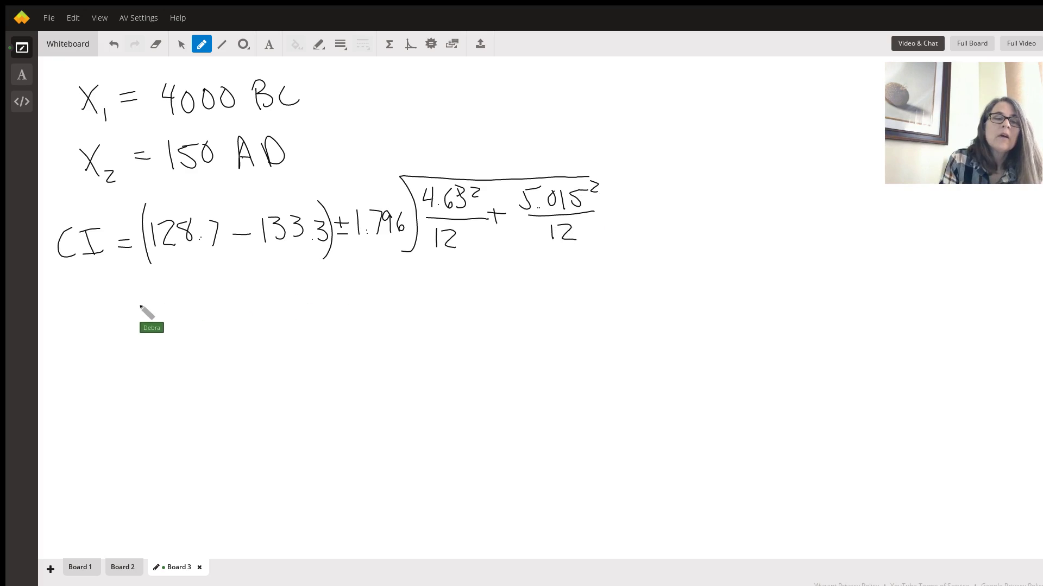
Write '= −8.054, −1.28' on the line below the formula as the interval endpoints.
mouse_move(118, 306)
mouse_down()
mouse_move(137, 303)
mouse_move(139, 316)
mouse_up()
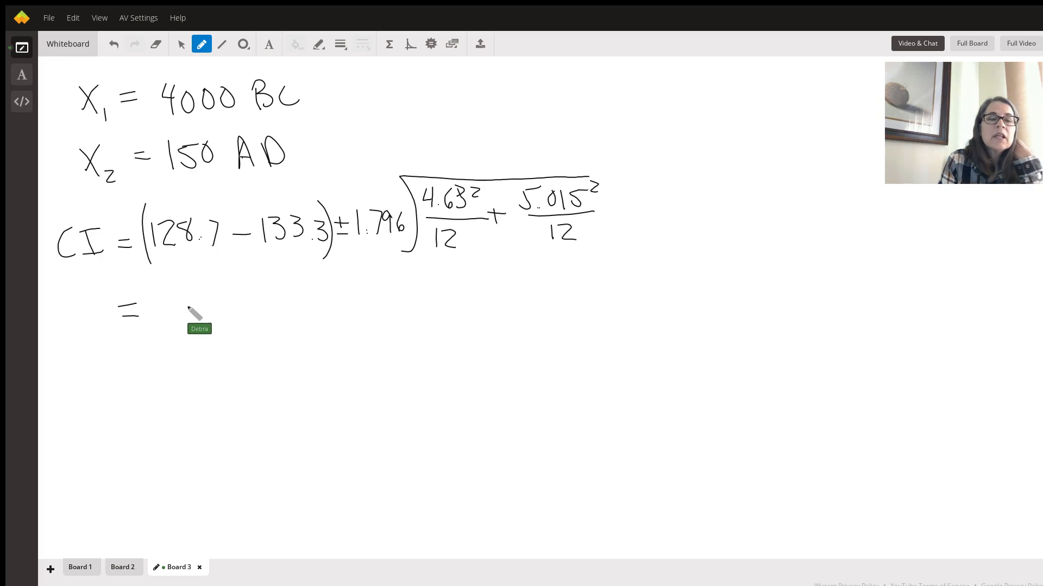
mouse_move(175, 299)
mouse_down()
mouse_move(213, 308)
mouse_move(239, 295)
mouse_move(247, 310)
mouse_move(259, 296)
mouse_move(271, 298)
mouse_move(269, 315)
mouse_up()
click(222, 314)
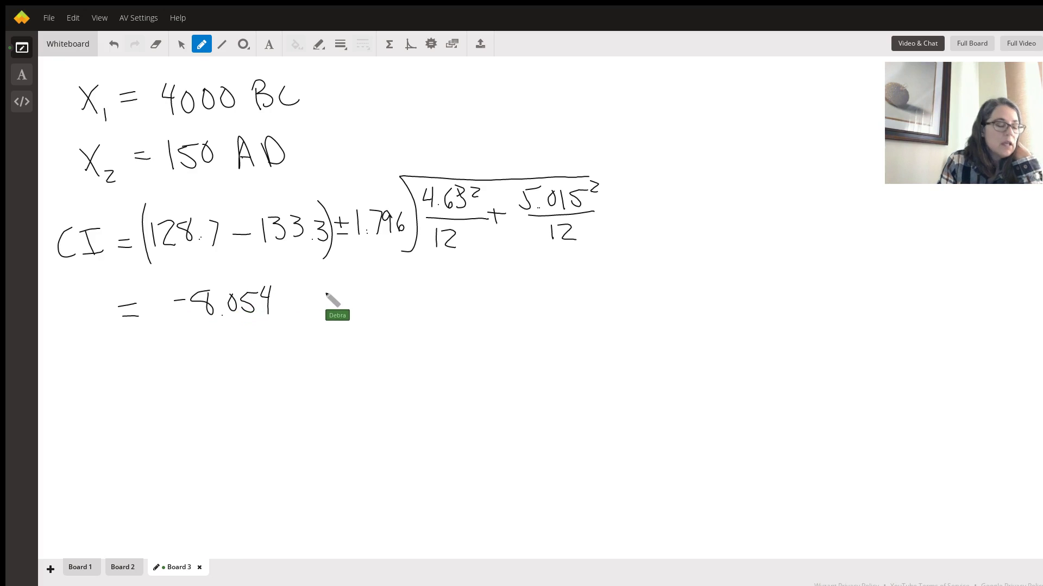
mouse_move(337, 305)
mouse_down()
mouse_move(334, 314)
mouse_move(363, 289)
mouse_move(378, 311)
mouse_move(410, 307)
mouse_move(431, 283)
mouse_up()
click(390, 305)
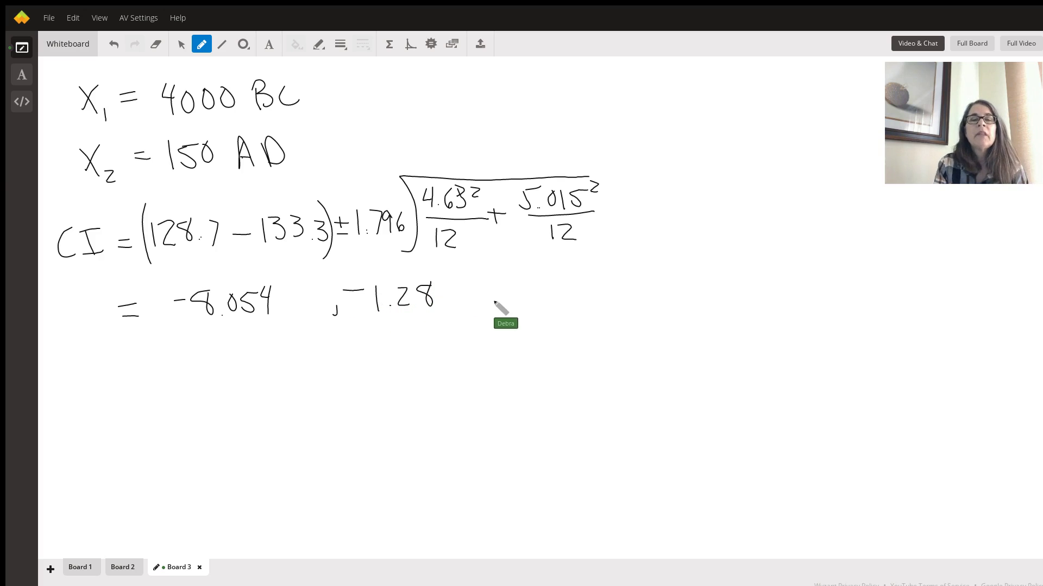